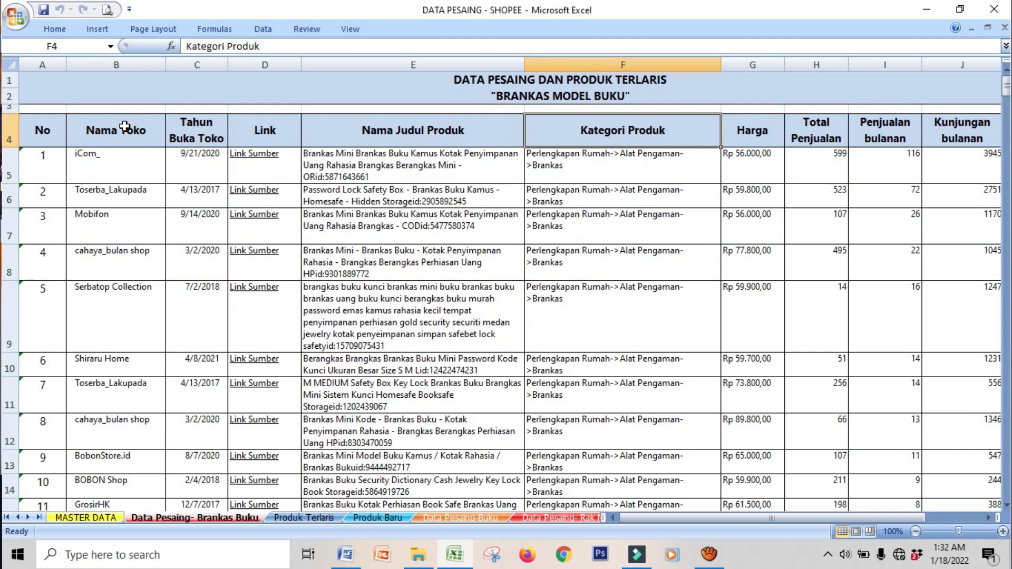
- Examine the competitor sheet's column headings from Kategori Produk through Kunjungan bulanan
key("Right")
key("Right")
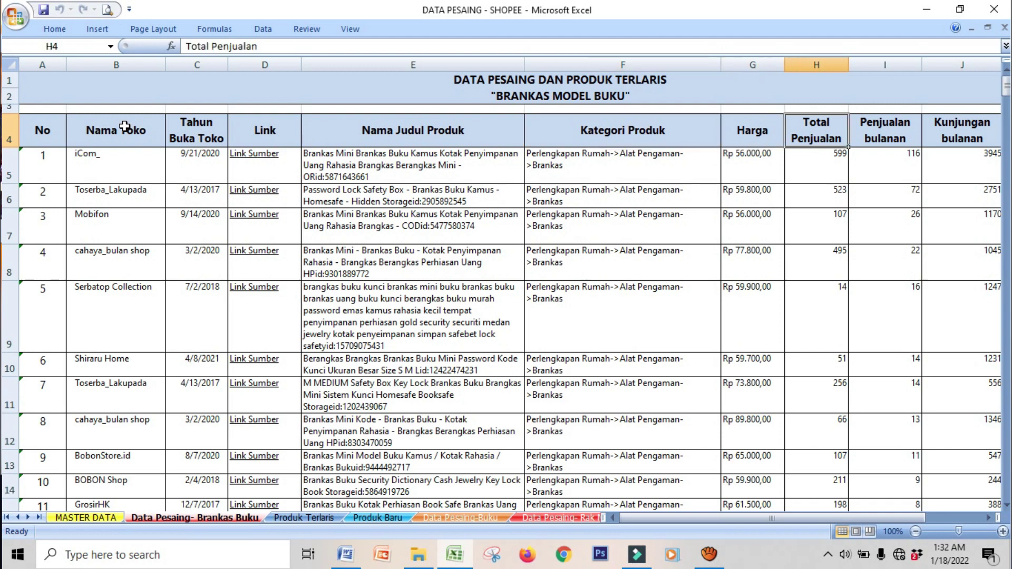
key("Right")
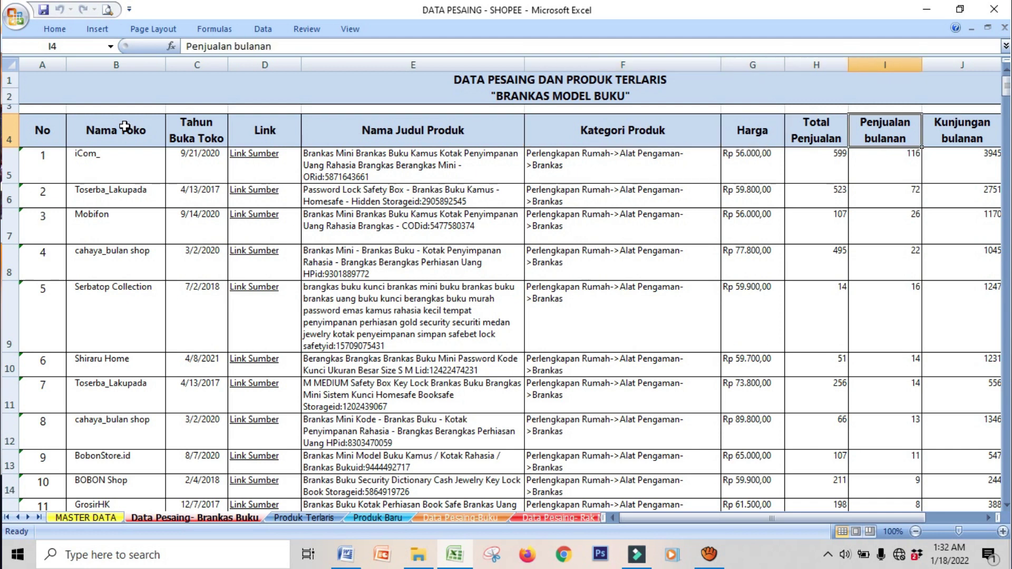
key("Right")
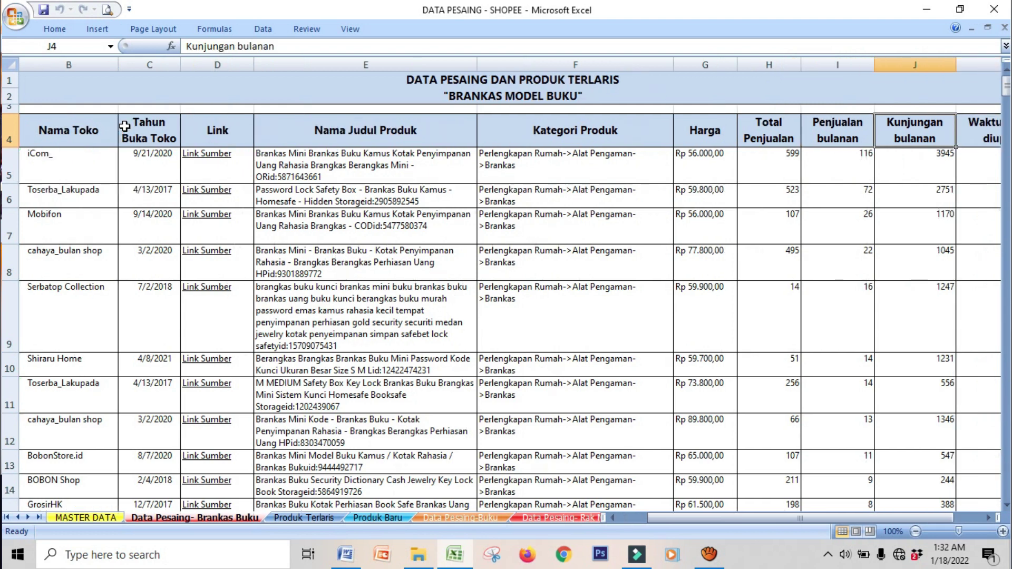
key("Right")
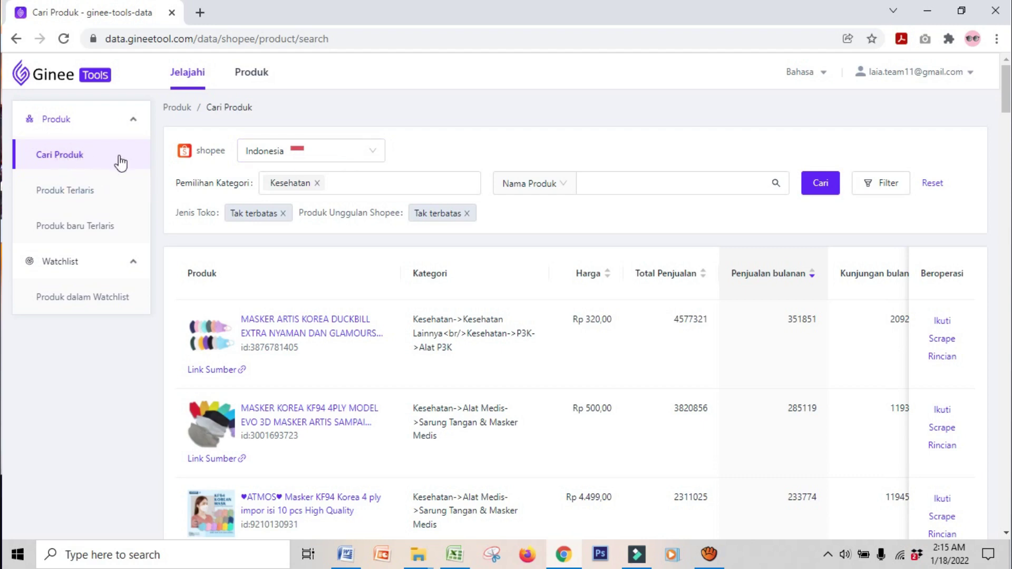
- Remove the Kesehatan category filter and search all Shopee Indonesia products by name for "brankas"
left_click(317, 184)
left_click(321, 190)
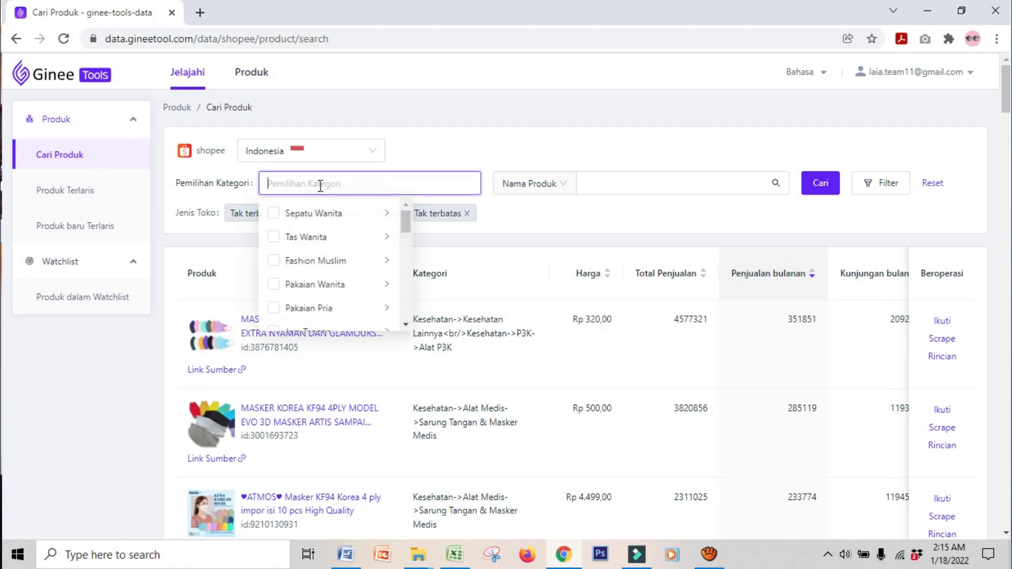
left_click(648, 180)
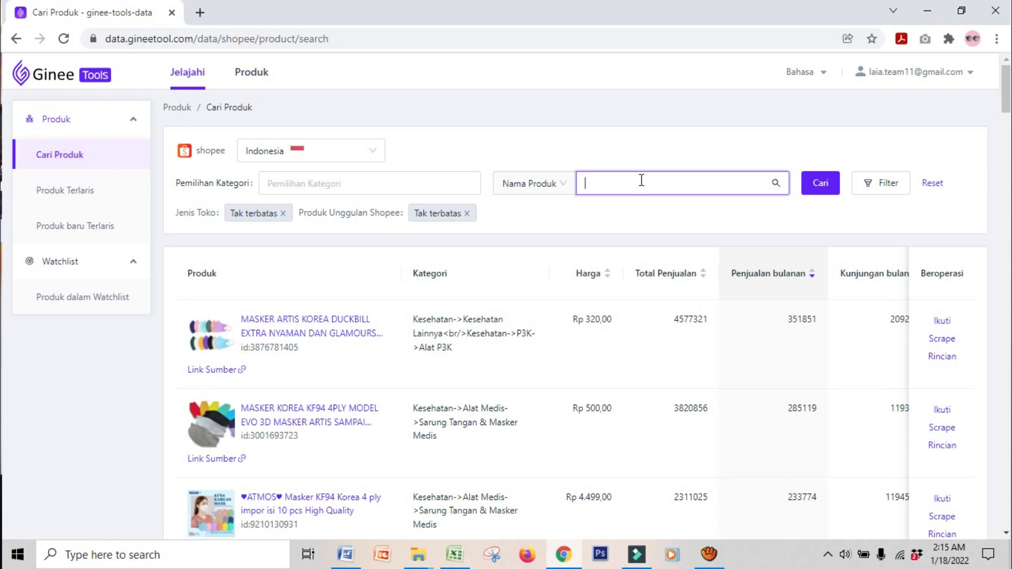
type("brankas")
key("Return")
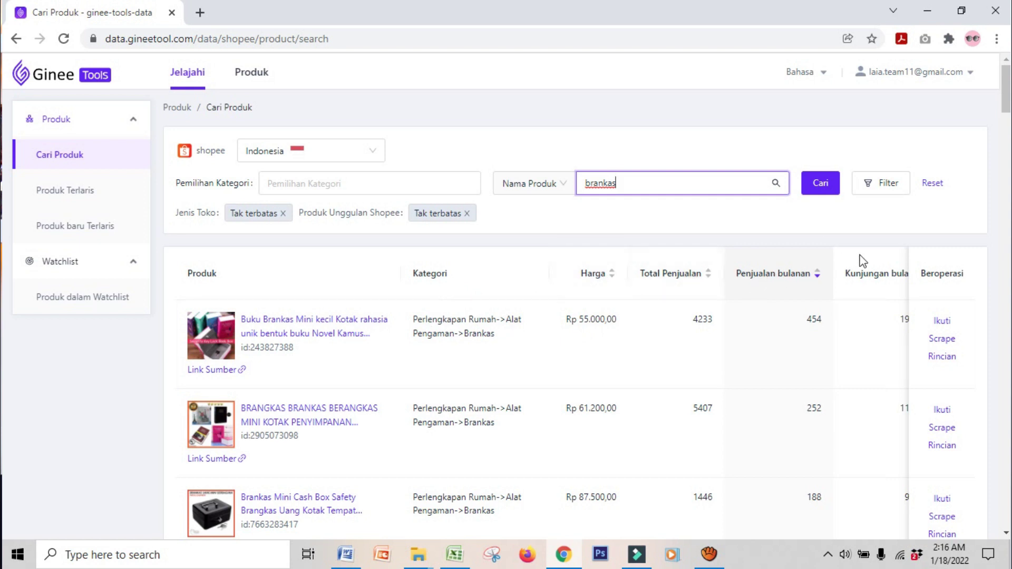
- Examine the brankas results' columns from monthly sales and visits through conversion rate, upload date and shop information
left_click(881, 259)
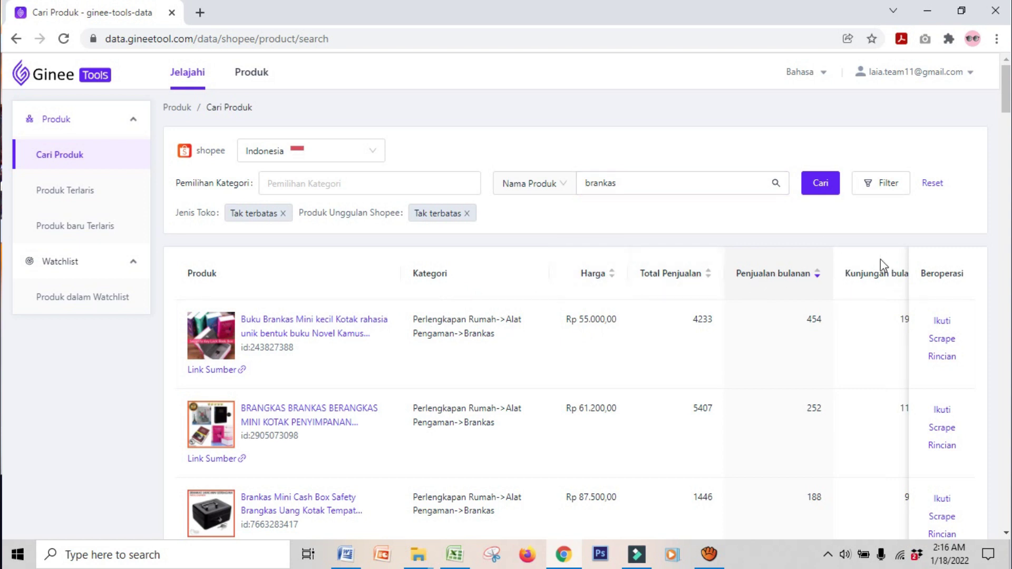
scroll(880, 258, "right", 3)
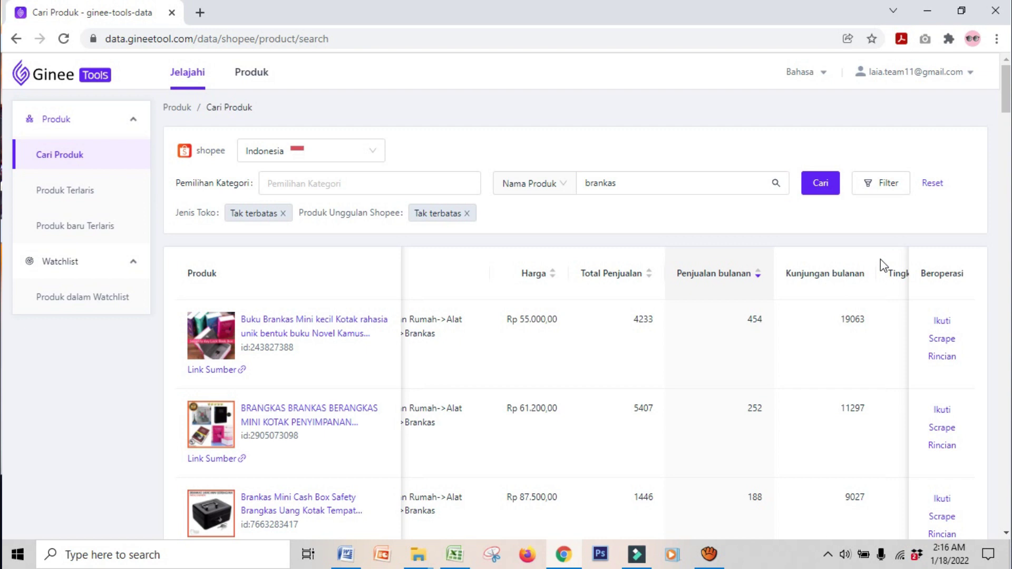
scroll(881, 258, "right", 6)
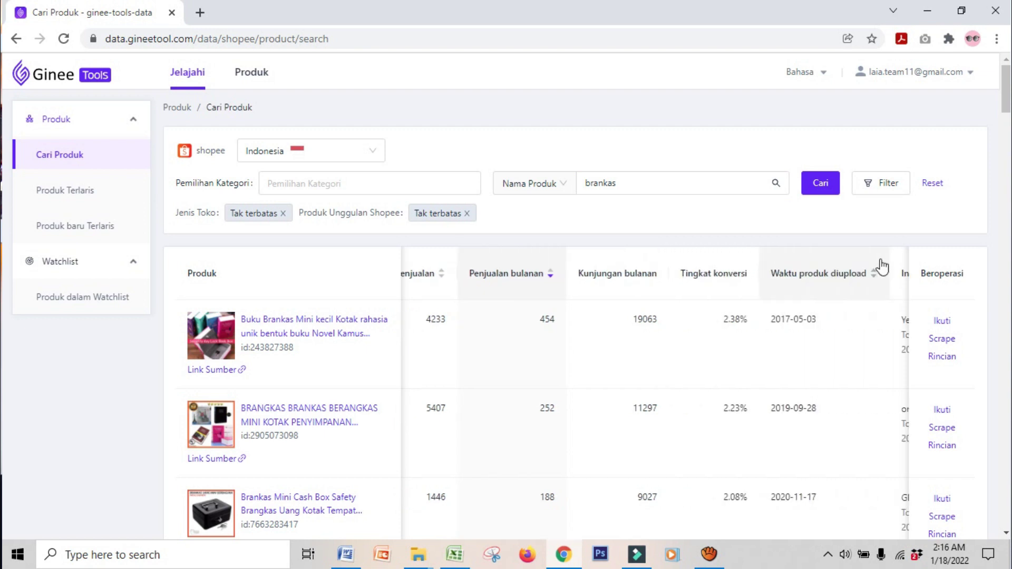
scroll(883, 264, "right", 1)
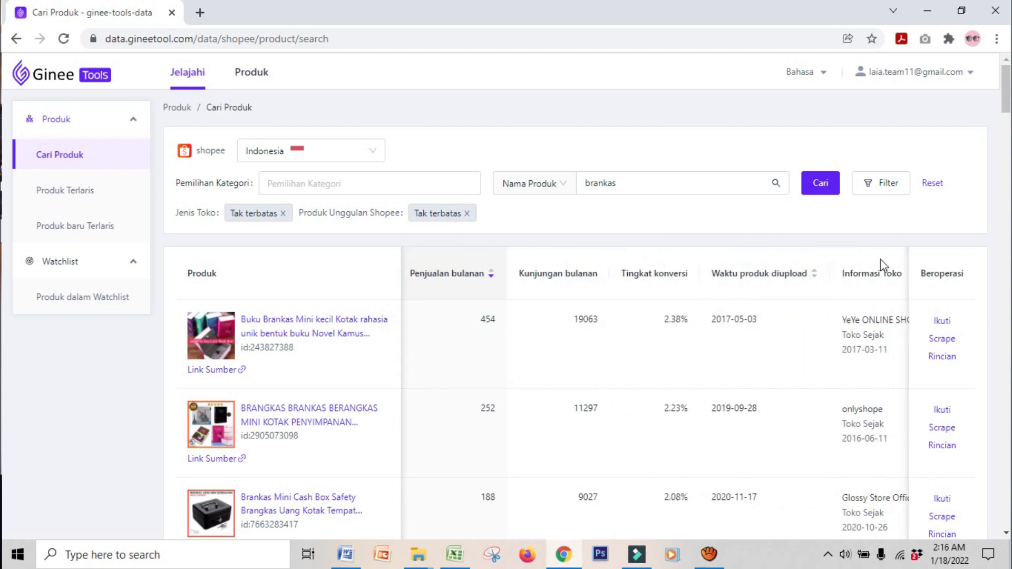
scroll(883, 263, "right", 1)
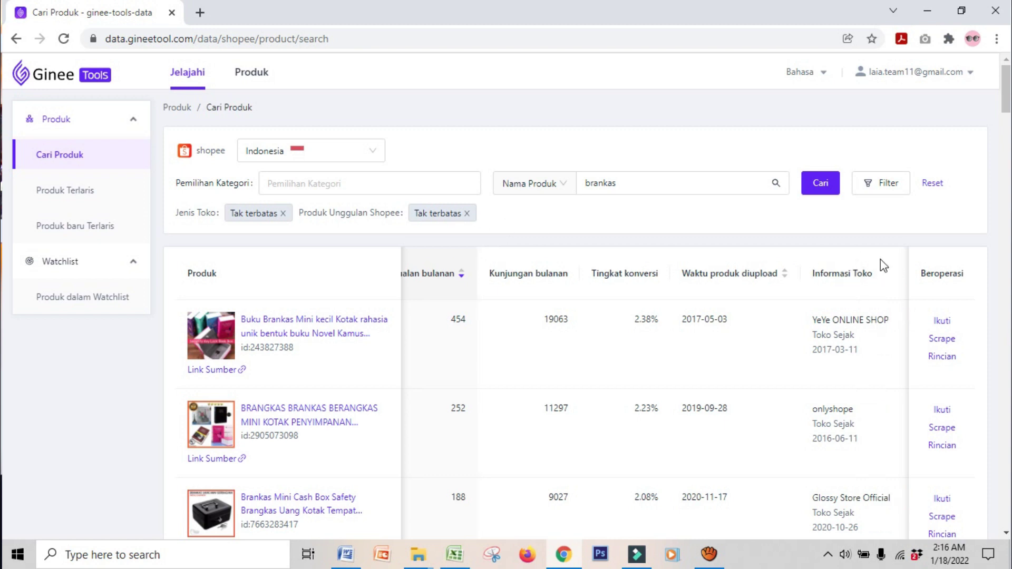
- Open Produk Terlaris, replace the Kesehatan category with Hobi & Koleksi, and run the search
left_click(53, 195)
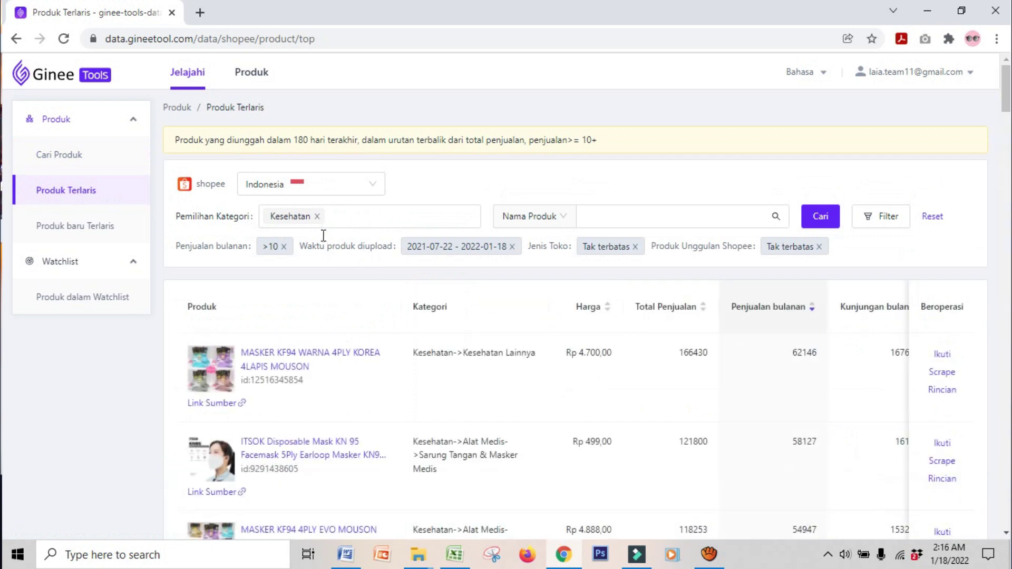
left_click(317, 217)
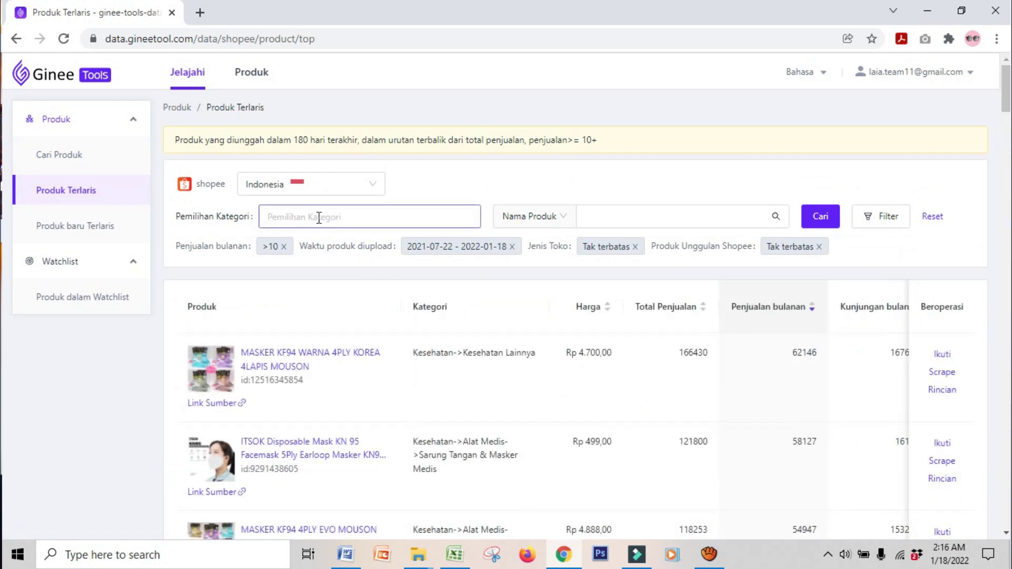
left_click(319, 218)
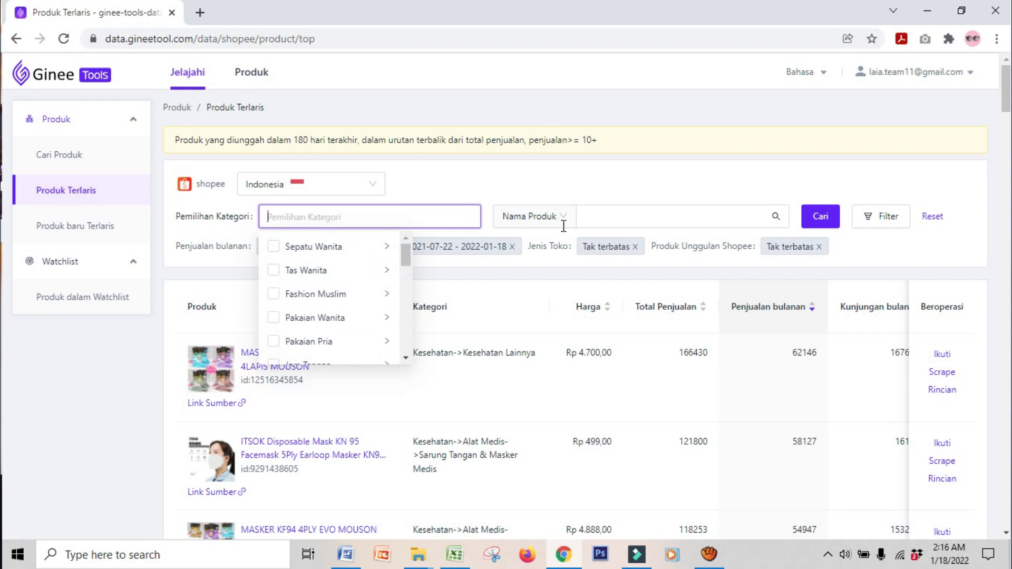
left_click(661, 218)
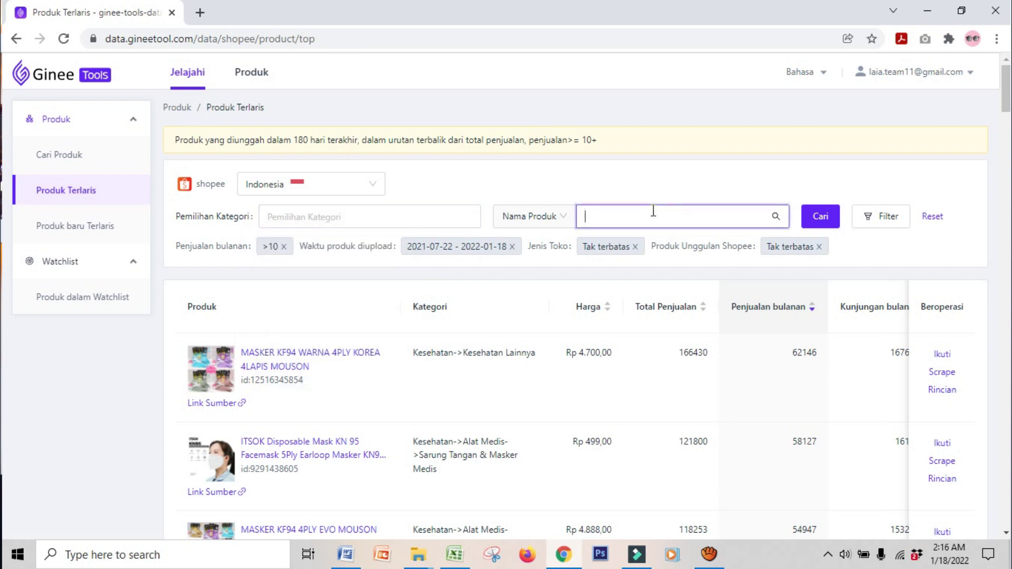
left_click(316, 217)
scroll(315, 314, "down", 2)
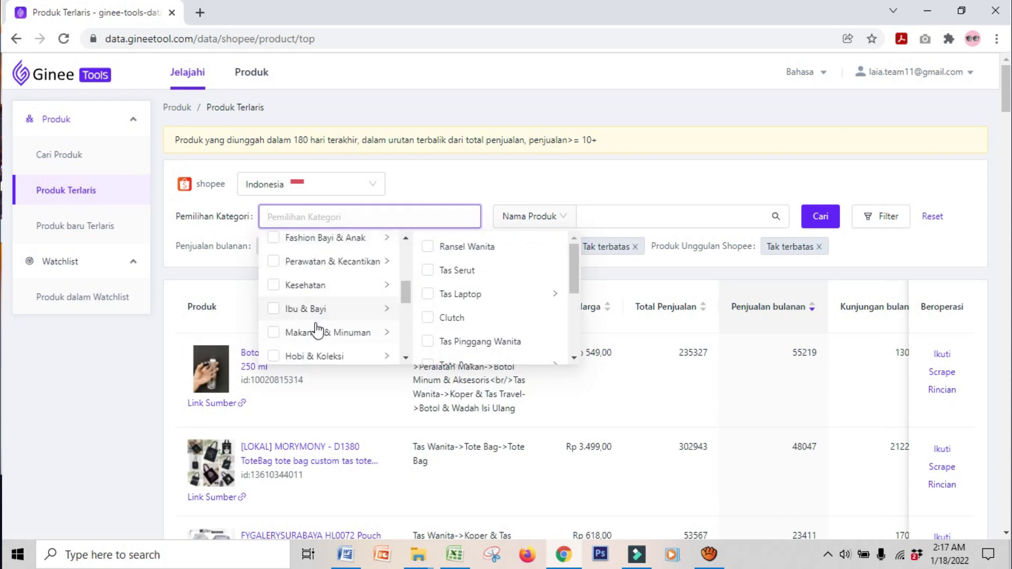
left_click(275, 357)
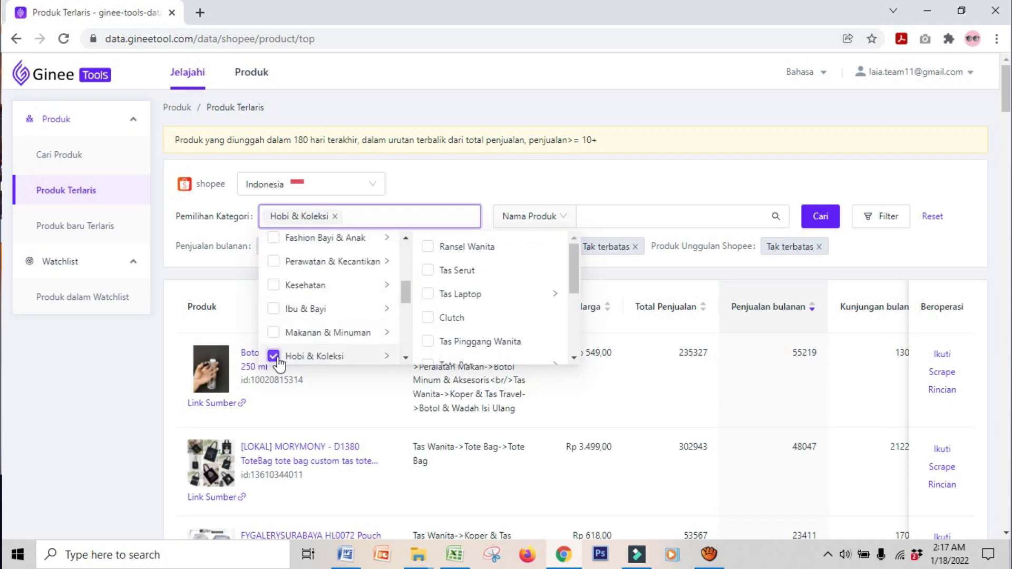
left_click(823, 217)
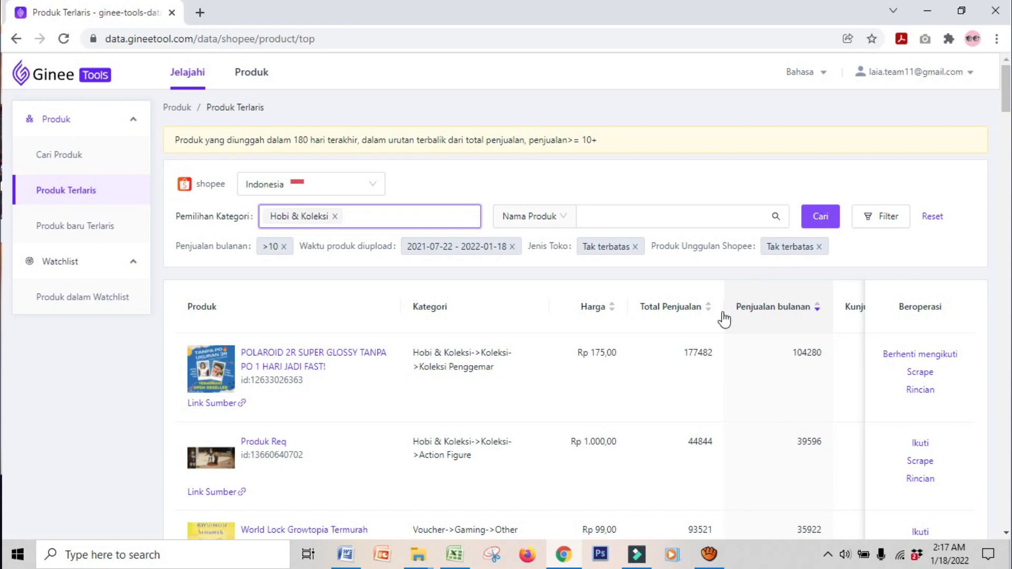
- Browse the best-selling Hobi & Koleksi products, toggle the Penjualan bulanan sorting, and examine the columns through Informasi Toko
scroll(615, 403, "down", 8)
scroll(617, 405, "down", 3)
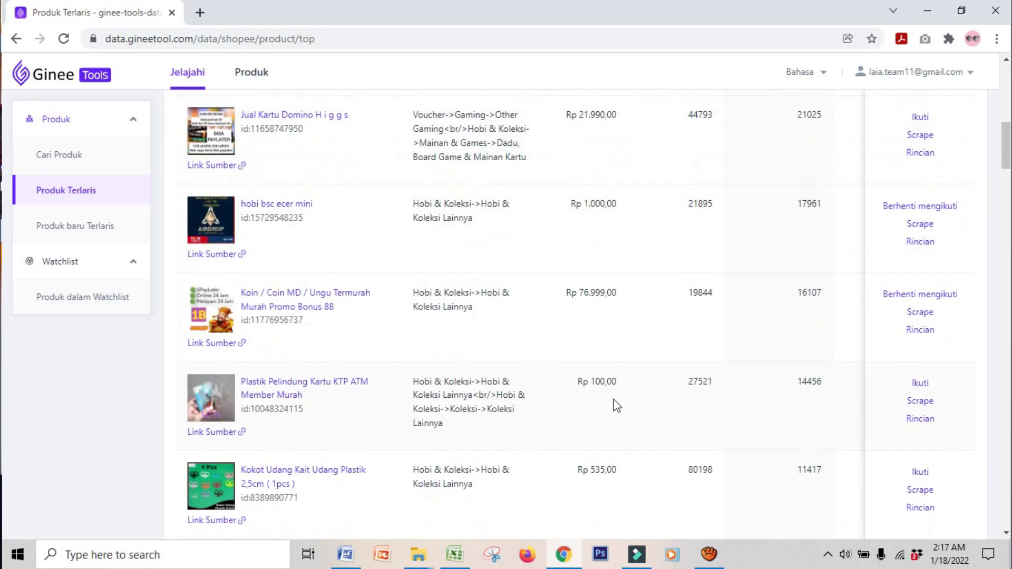
scroll(617, 405, "up", 12)
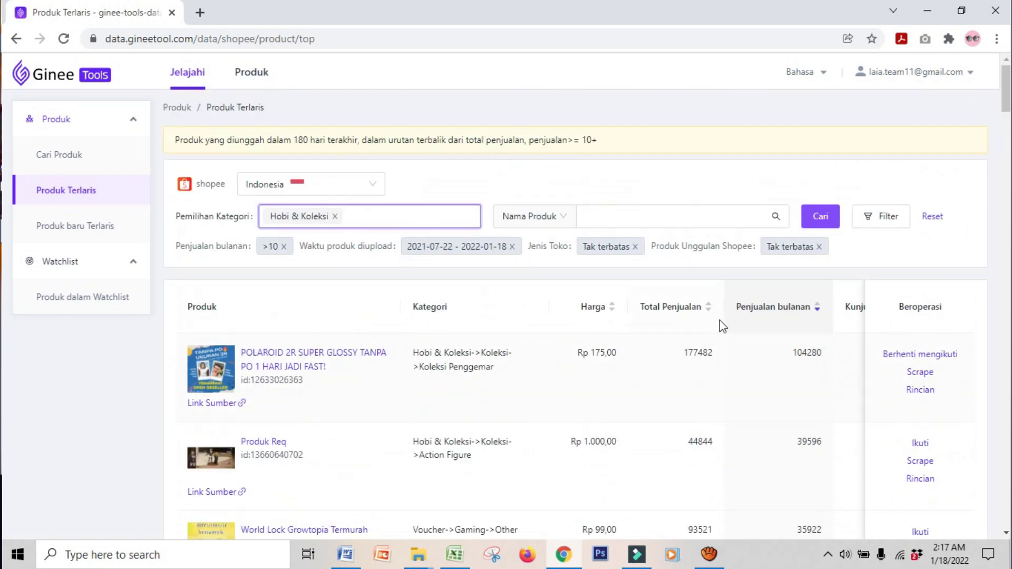
left_click(760, 305)
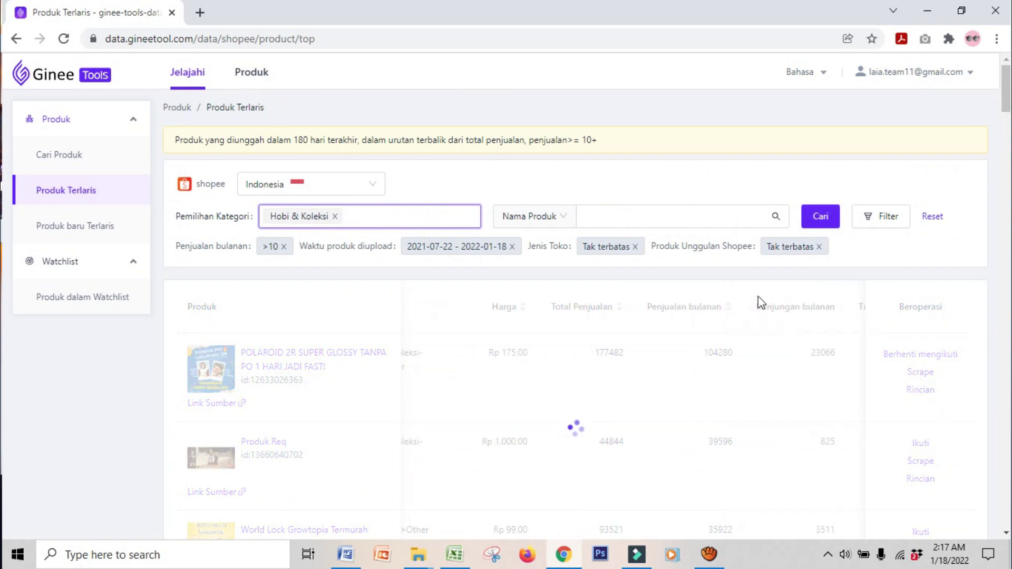
scroll(759, 296, "right", 5)
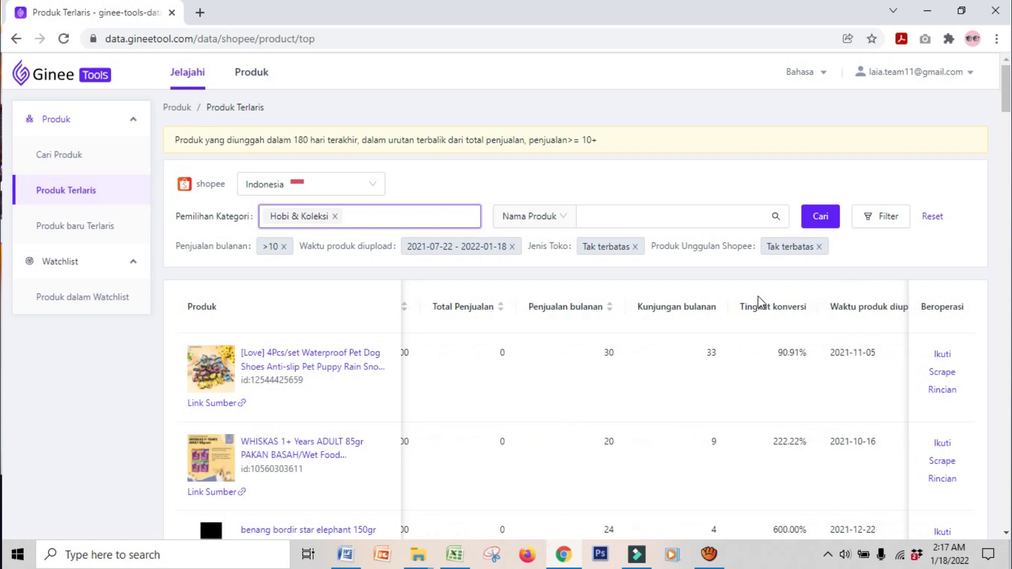
scroll(758, 297, "right", 3)
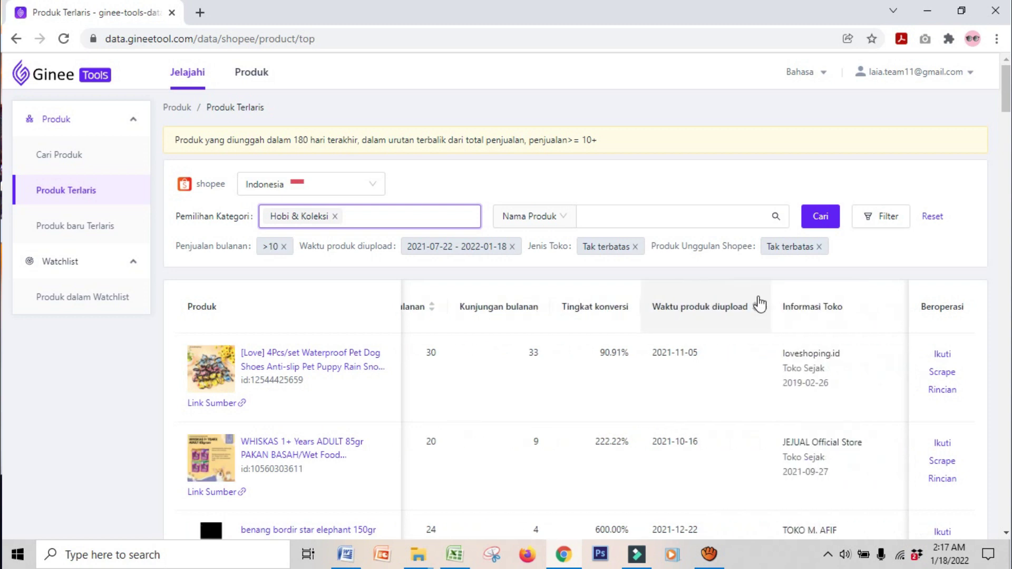
scroll(760, 305, "left", 5)
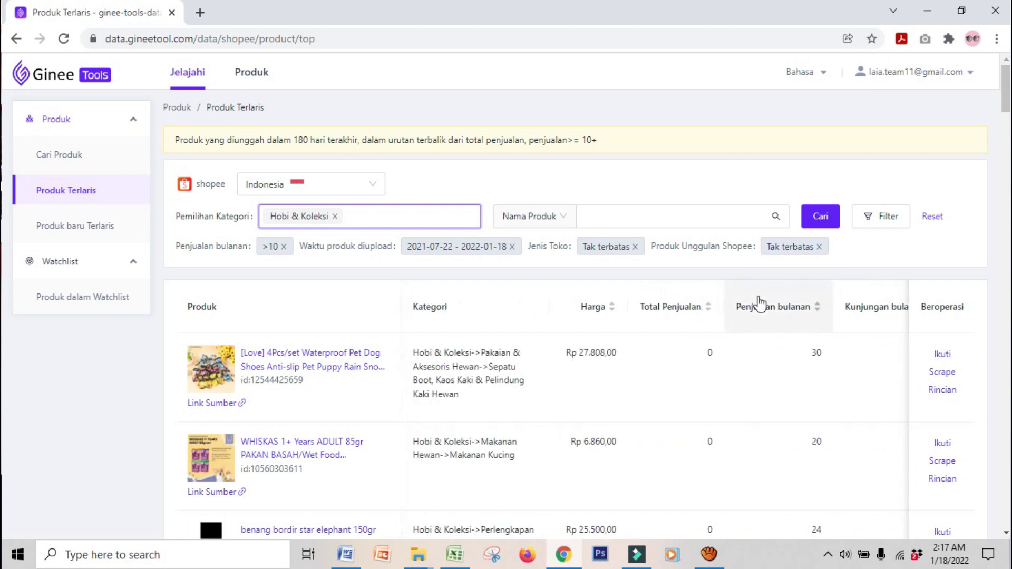
- Open Produk baru Terlaris, remove the Kesehatan category, and search by product name for "buku"
left_click(78, 238)
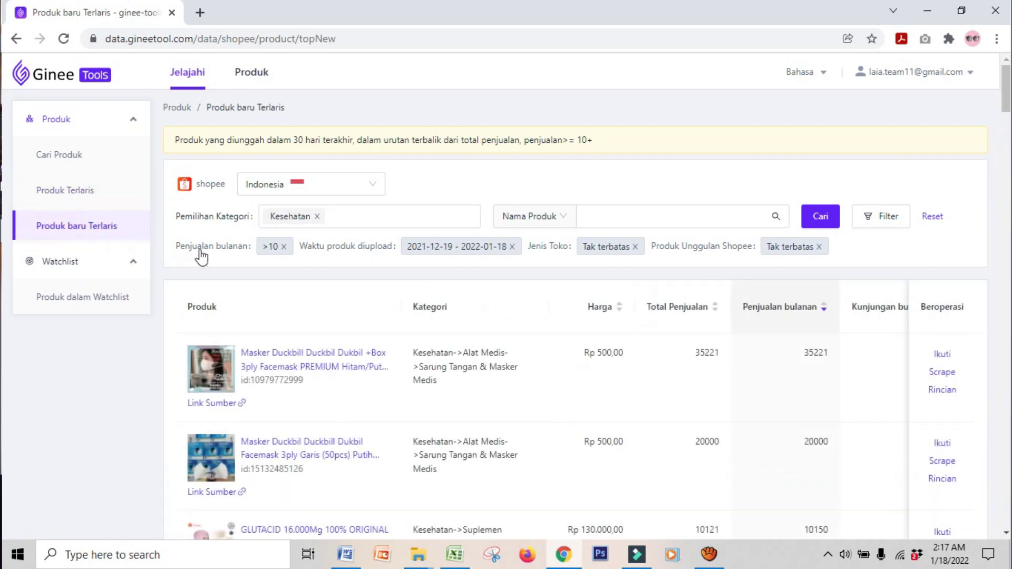
left_click(318, 218)
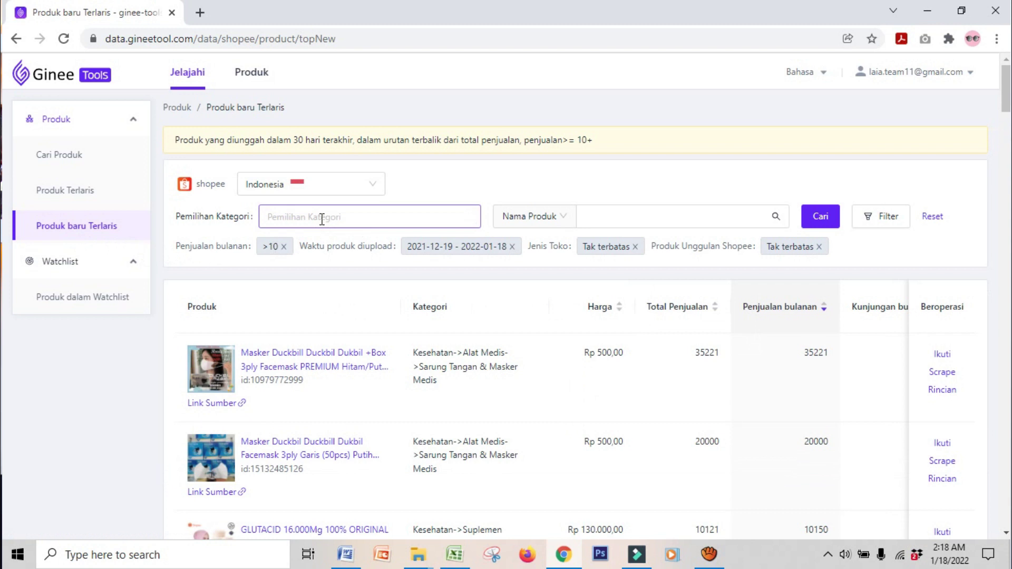
left_click(626, 211)
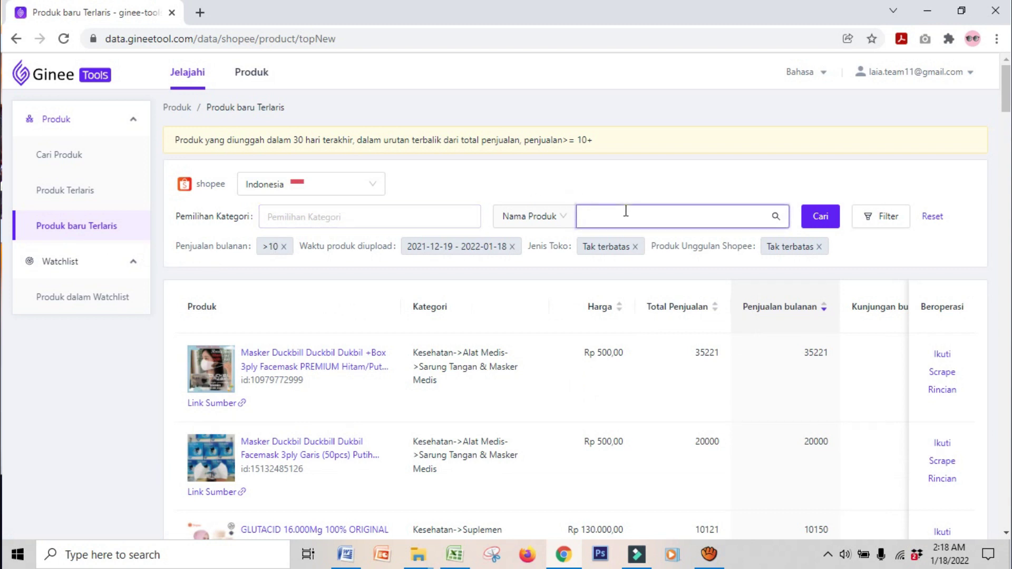
type("buku")
left_click(826, 214)
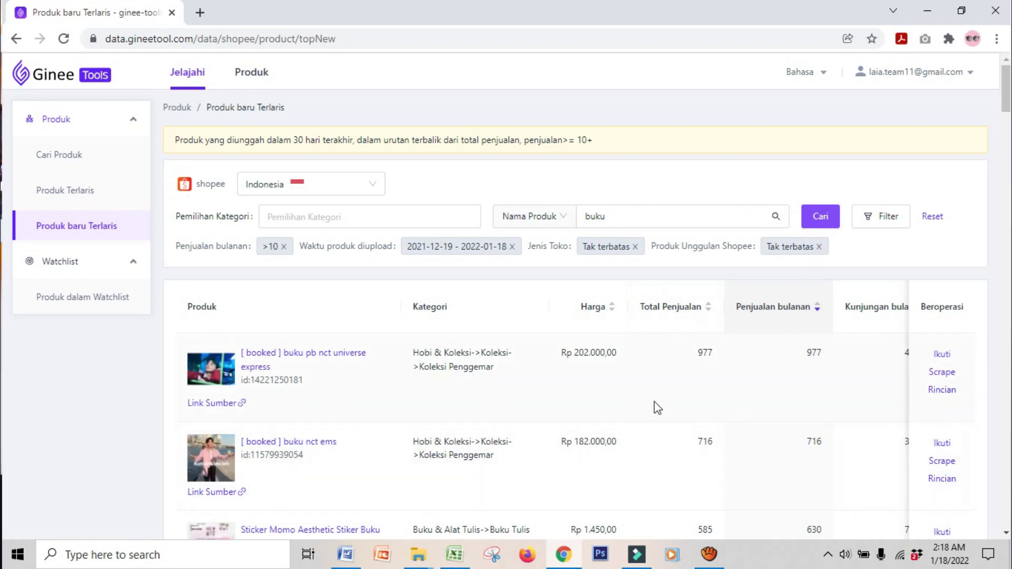
- Follow the product "[ booked ] buku pb nct universe express" and review the products in the watchlist
scroll(657, 407, "down", 1)
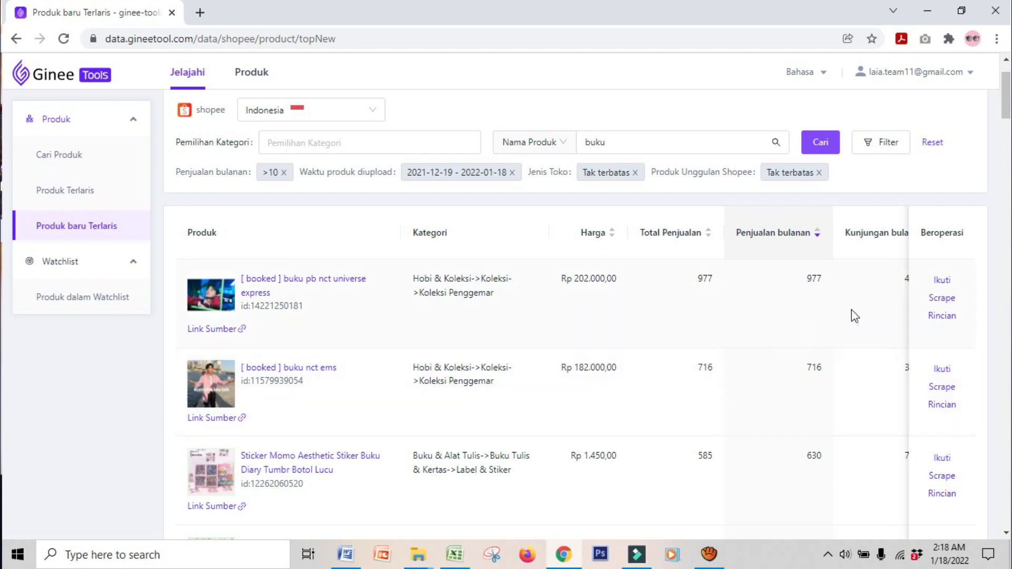
left_click(941, 284)
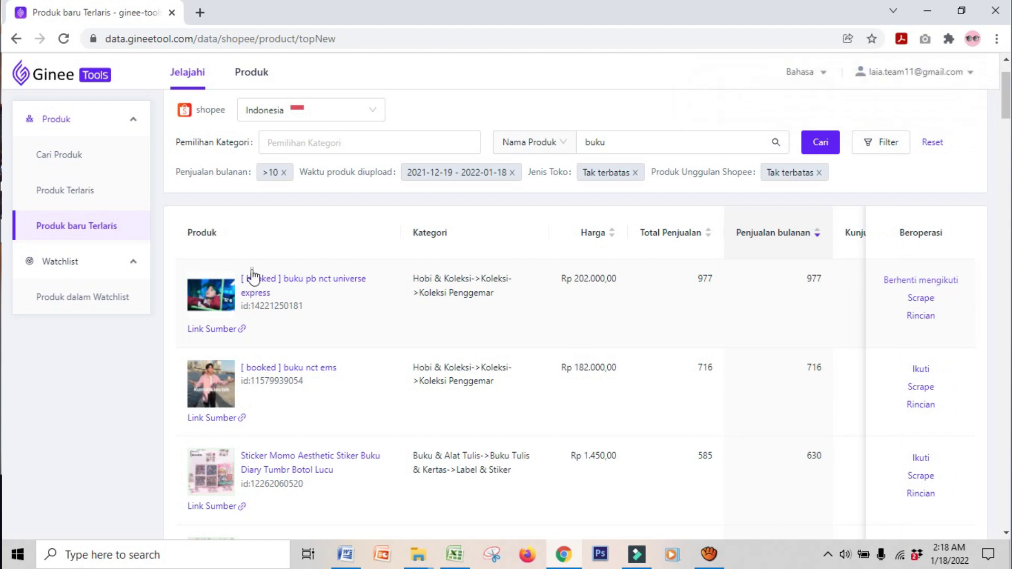
left_click(87, 302)
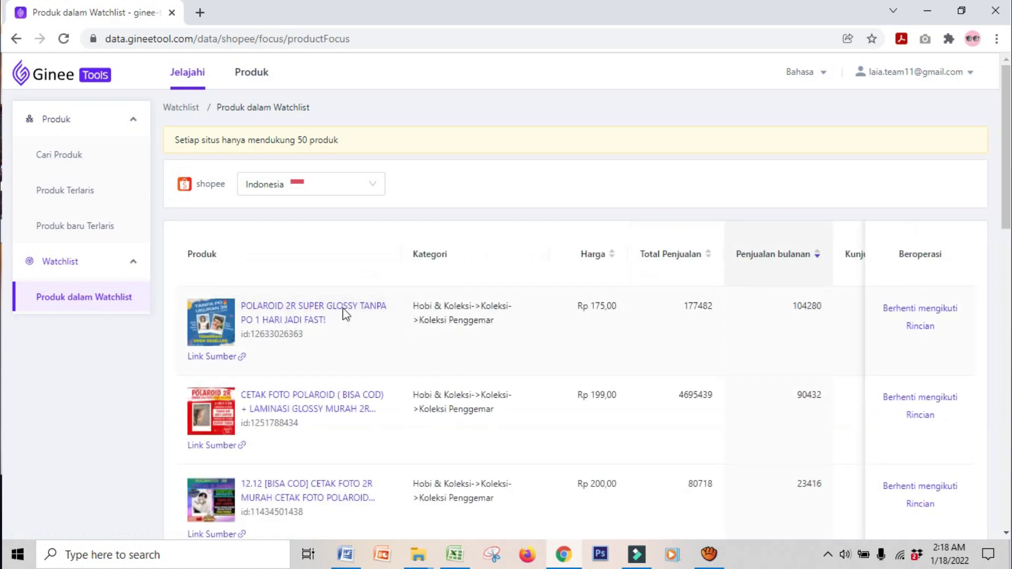
scroll(564, 369, "down", 4)
scroll(564, 363, "up", 4)
- Return to Produk baru Terlaris, scrape the first Masker Duckbill product, and open the scrape list in Ginee ERP to review it
left_click(16, 39)
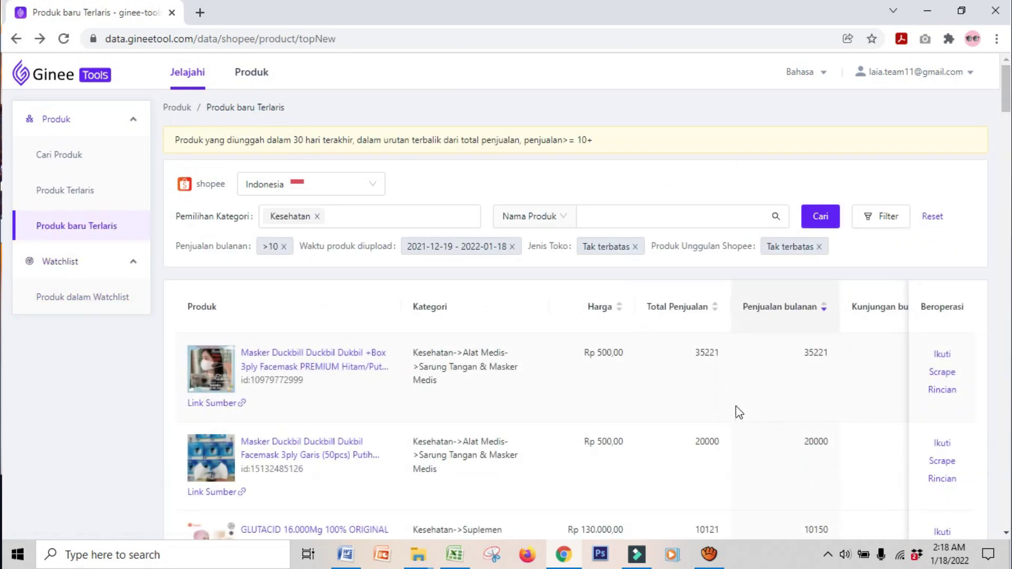
left_click(950, 375)
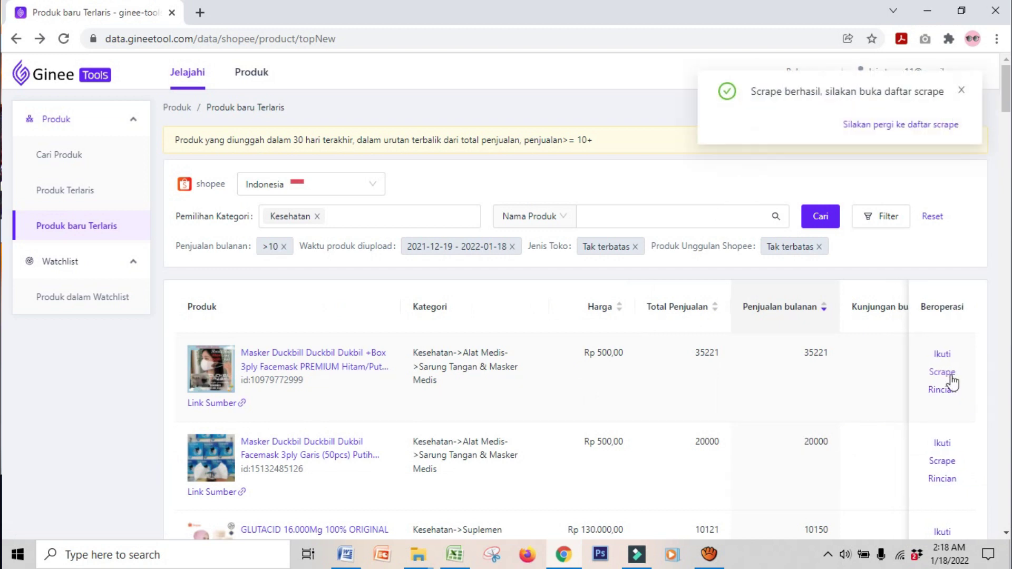
left_click(909, 137)
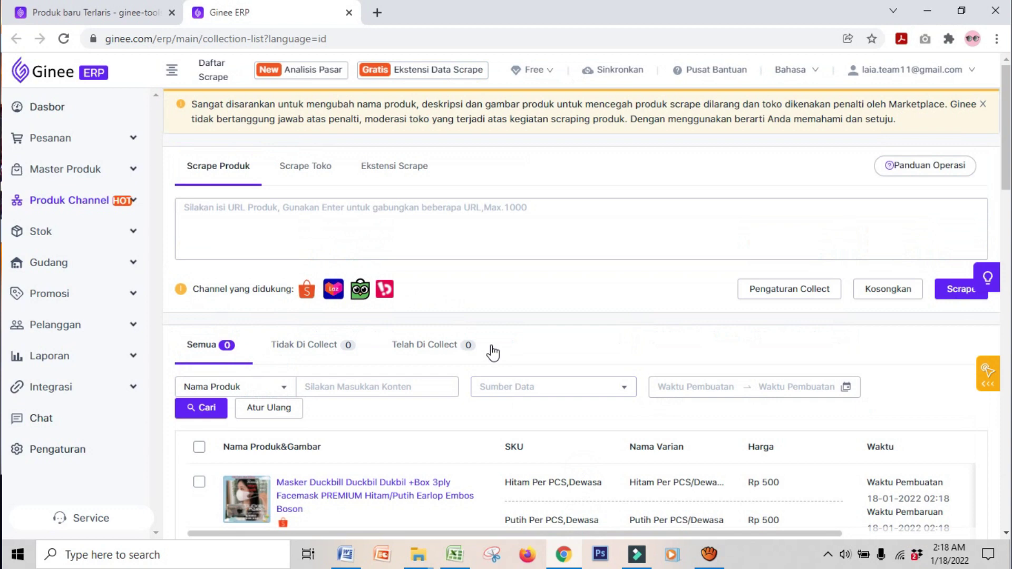
scroll(493, 353, "down", 4)
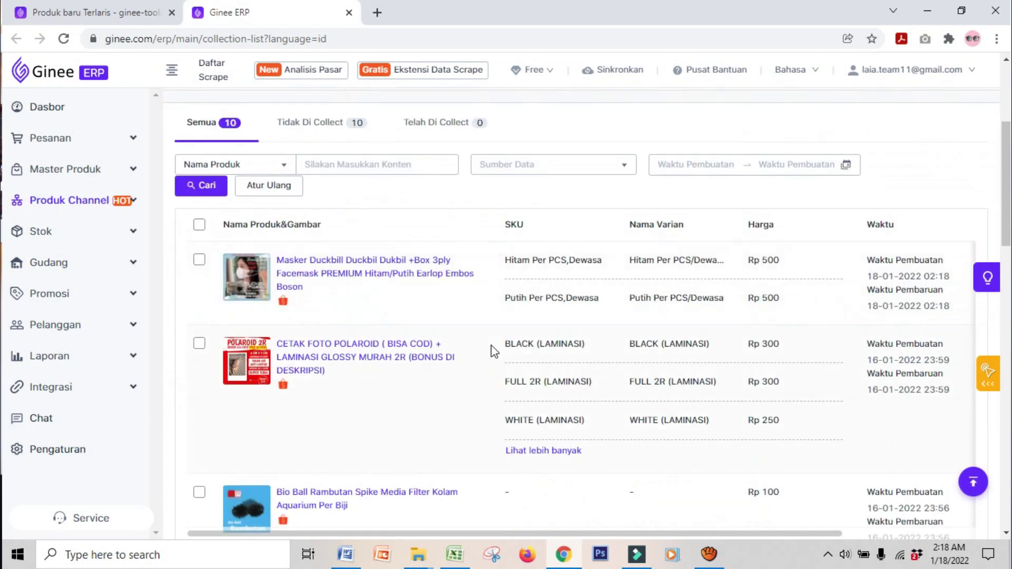